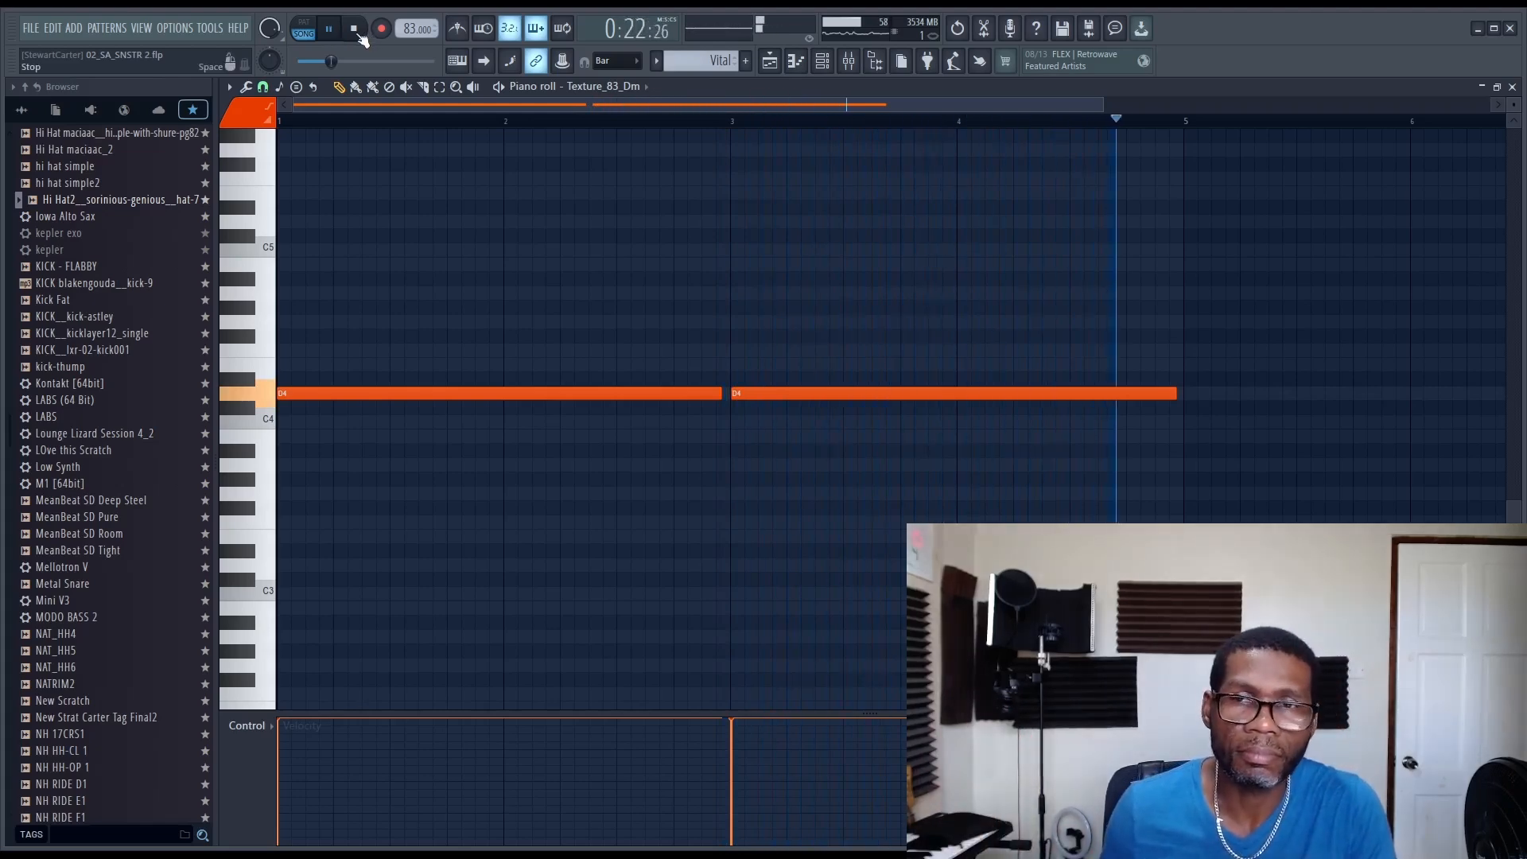
# - Stop the song playback
pyautogui.click(355, 30)
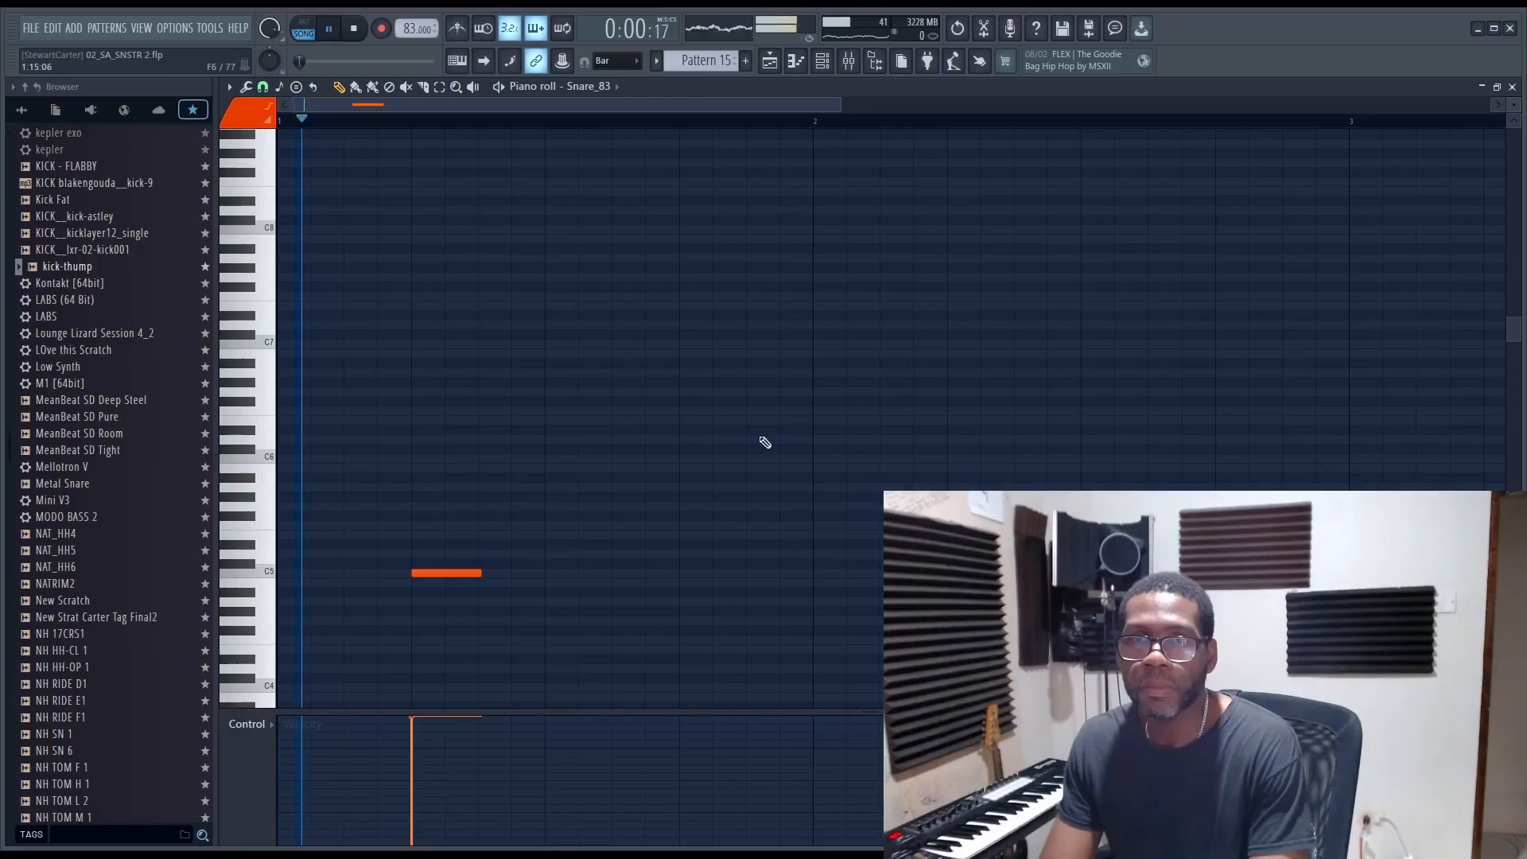
# - Add C5 snare hits on beat 4 of bar 1 and on beats 2 and 4 of bar 2
pyautogui.click(692, 571)
pyautogui.moveTo(691, 571); pyautogui.dragTo(697, 572)
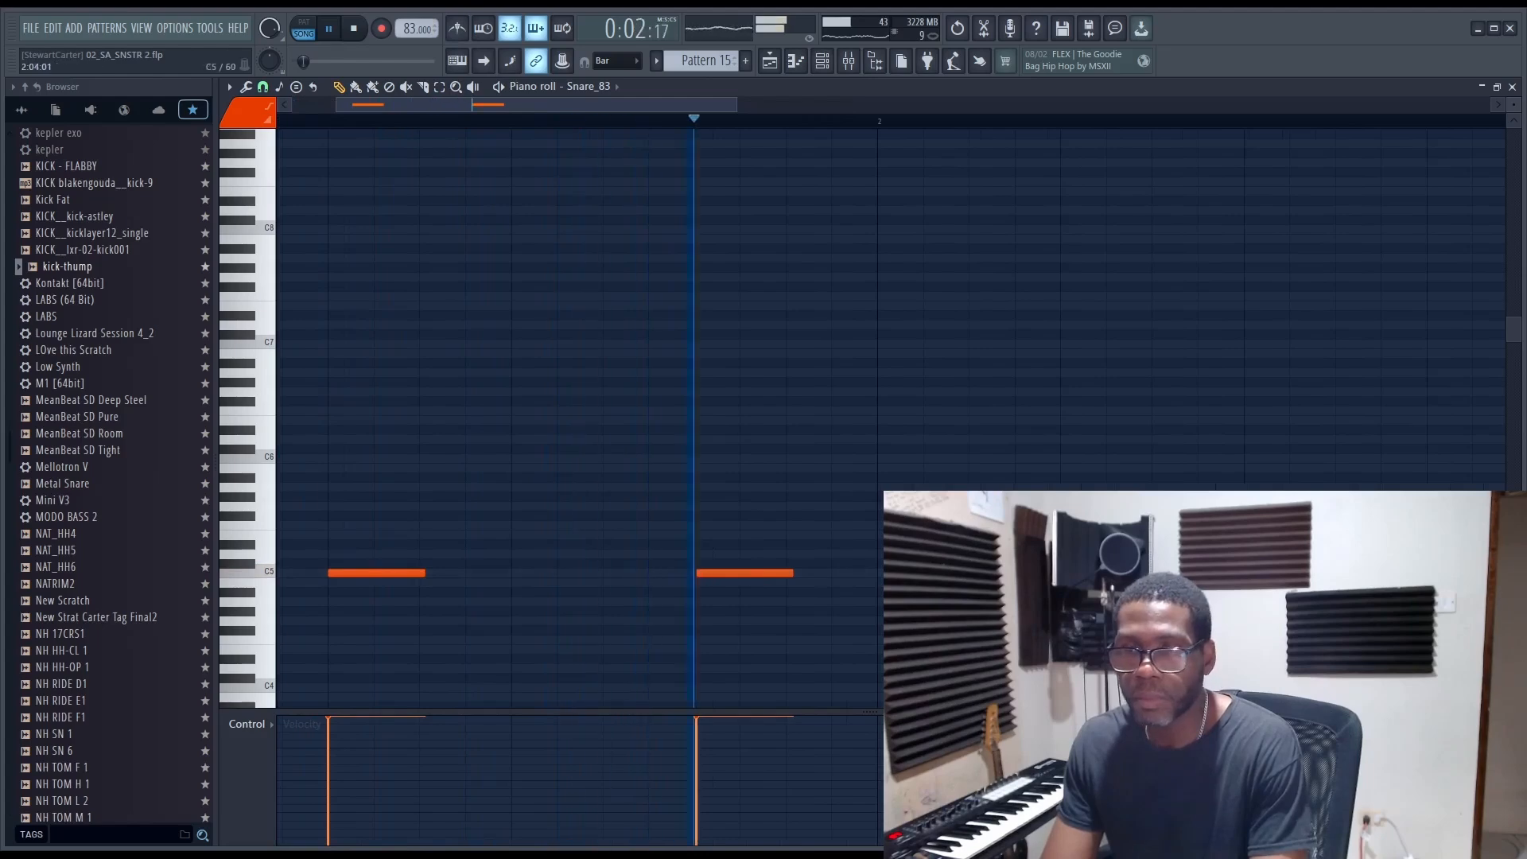
pyautogui.click(1064, 573)
pyautogui.scroll(-1, 1113, 573)
pyautogui.click(1387, 573)
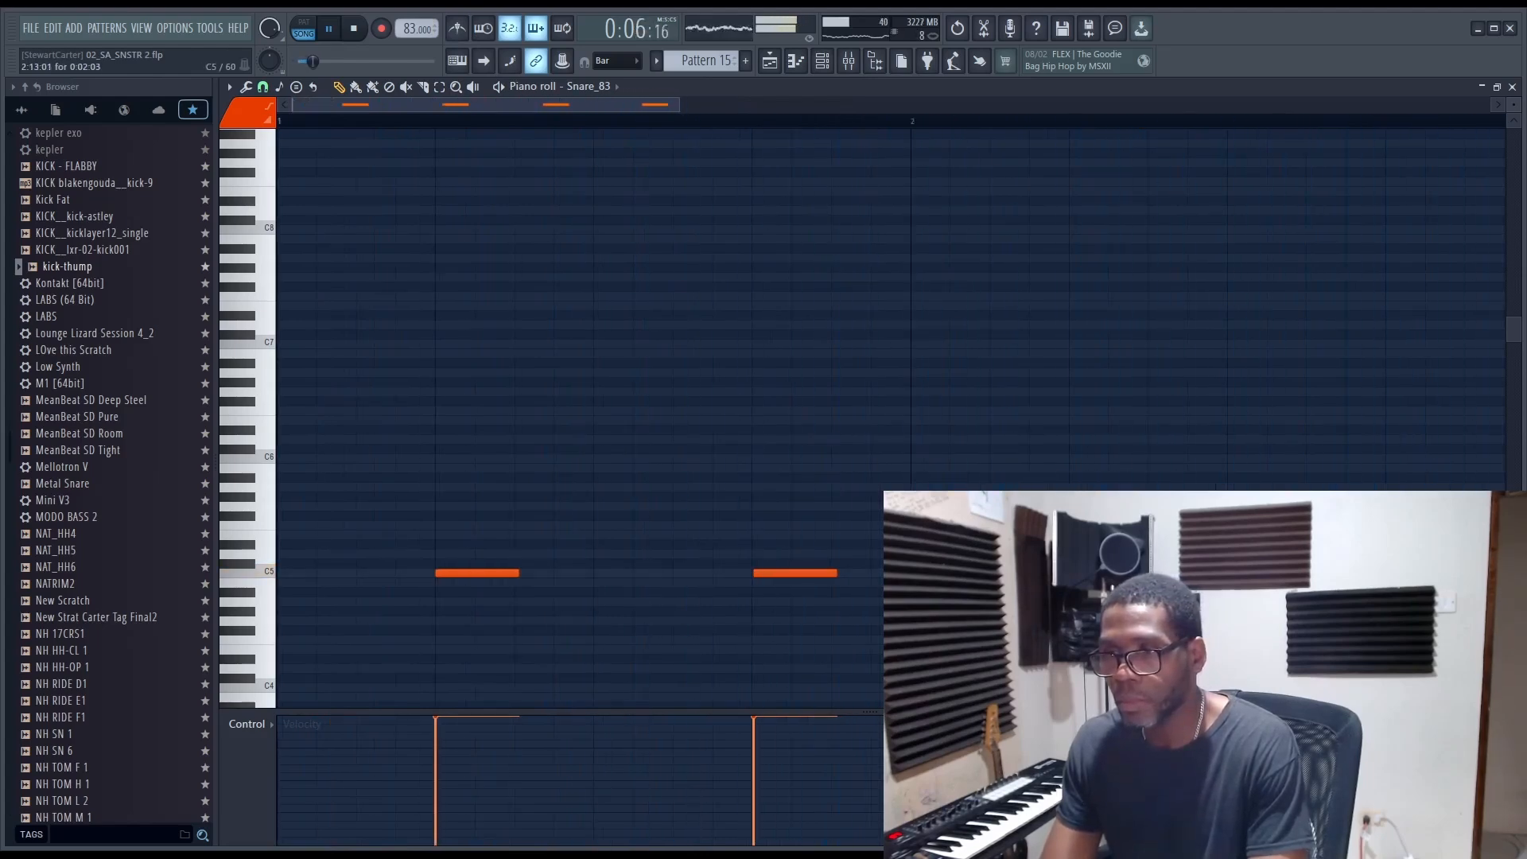
pyautogui.scroll(-1, 780, 705)
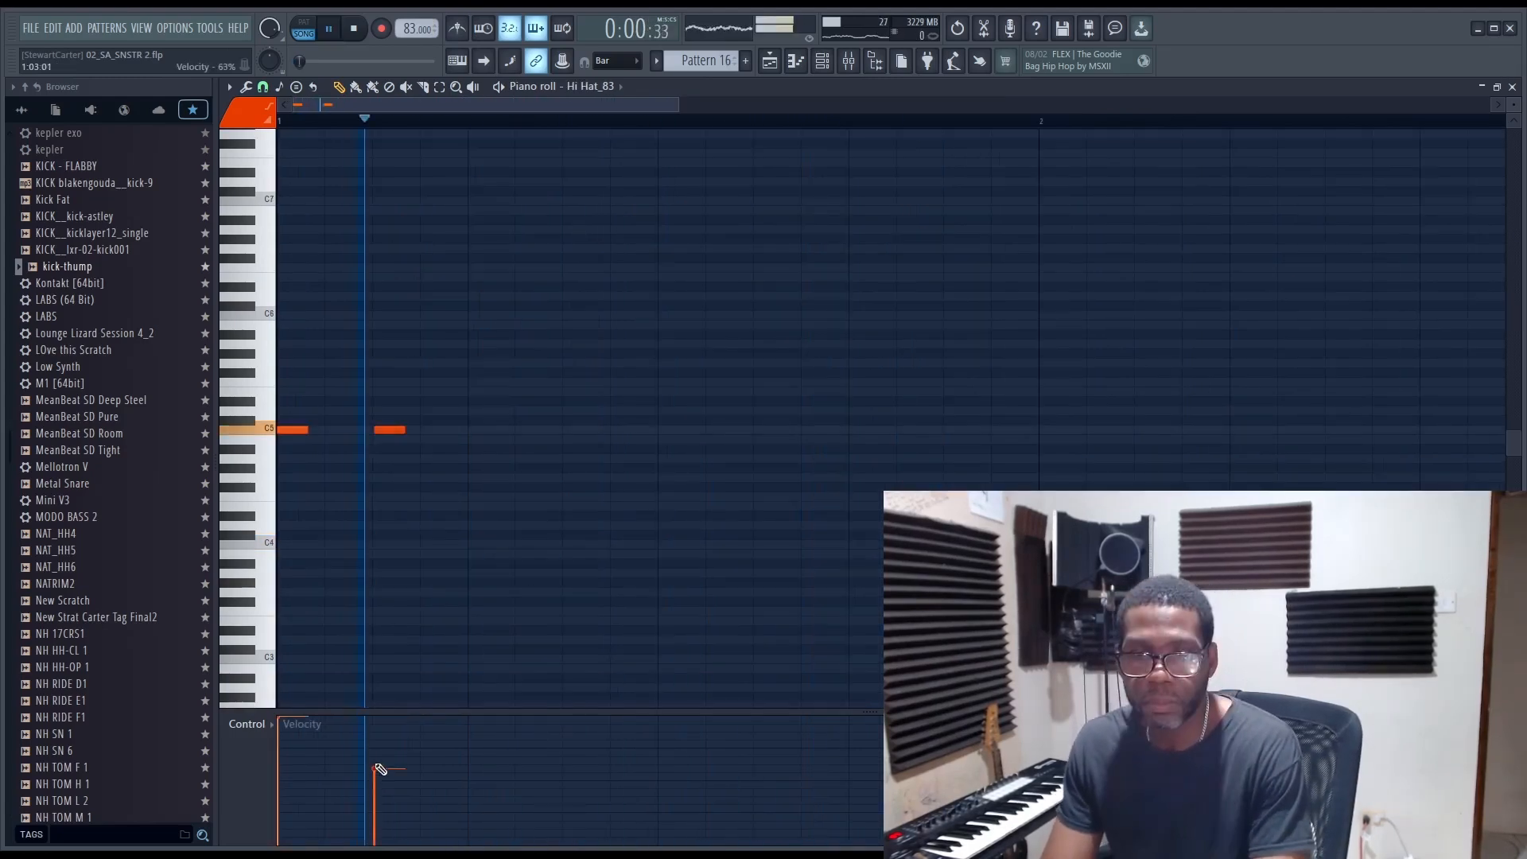
# - Set the second hi-hat note's velocity to about 66%, slightly lower the first note's velocity, and audition the balance
pyautogui.press('space')
pyautogui.press('space')
pyautogui.moveTo(376, 765); pyautogui.dragTo(376, 758)
pyautogui.press('space')
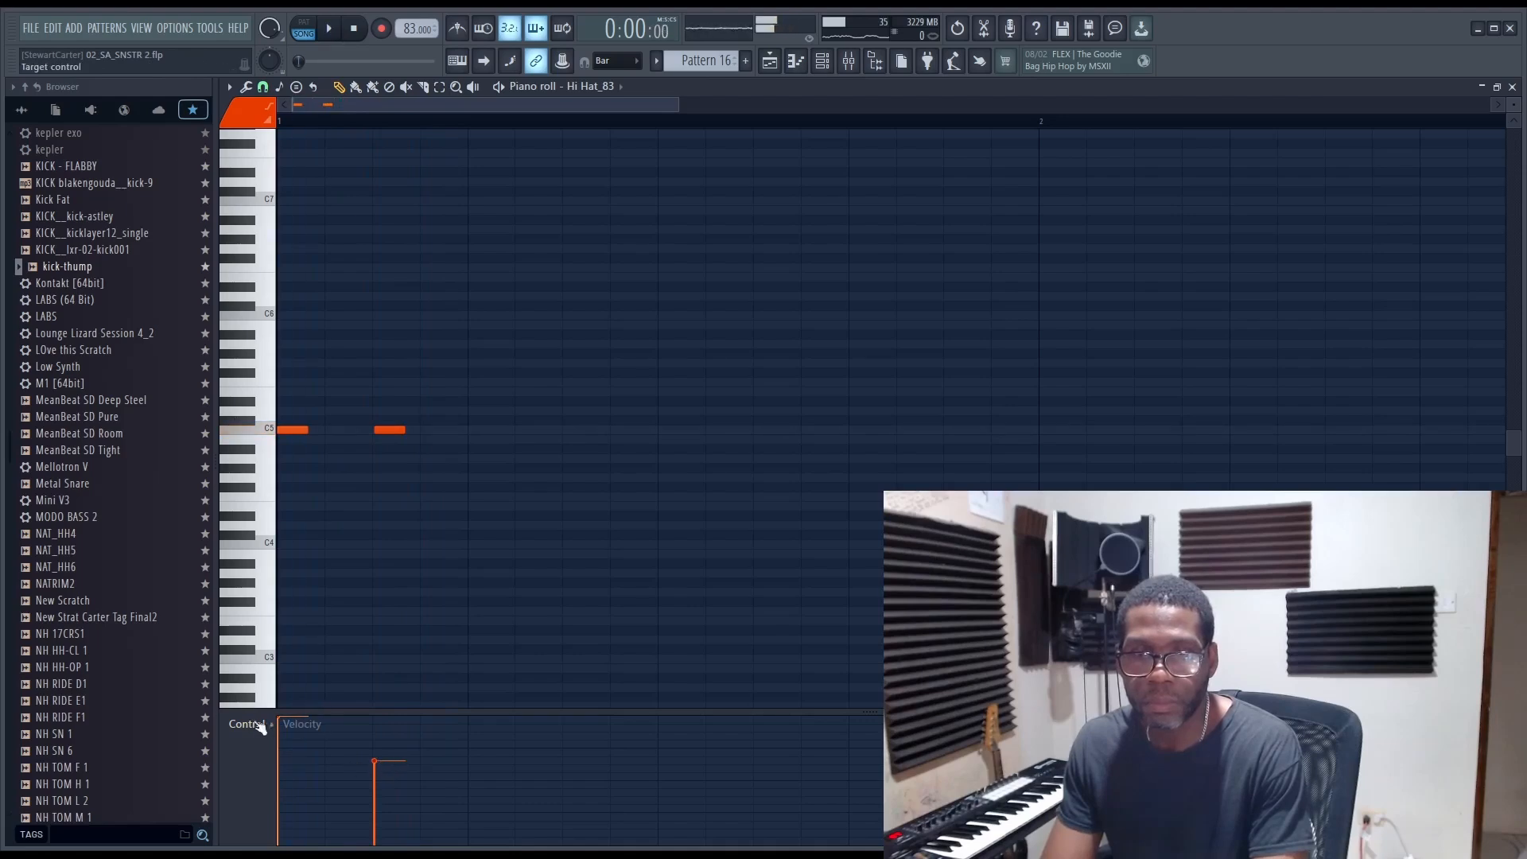
pyautogui.press('space')
pyautogui.click(291, 724)
pyautogui.press('space')
pyautogui.press('space')
pyautogui.click(375, 763)
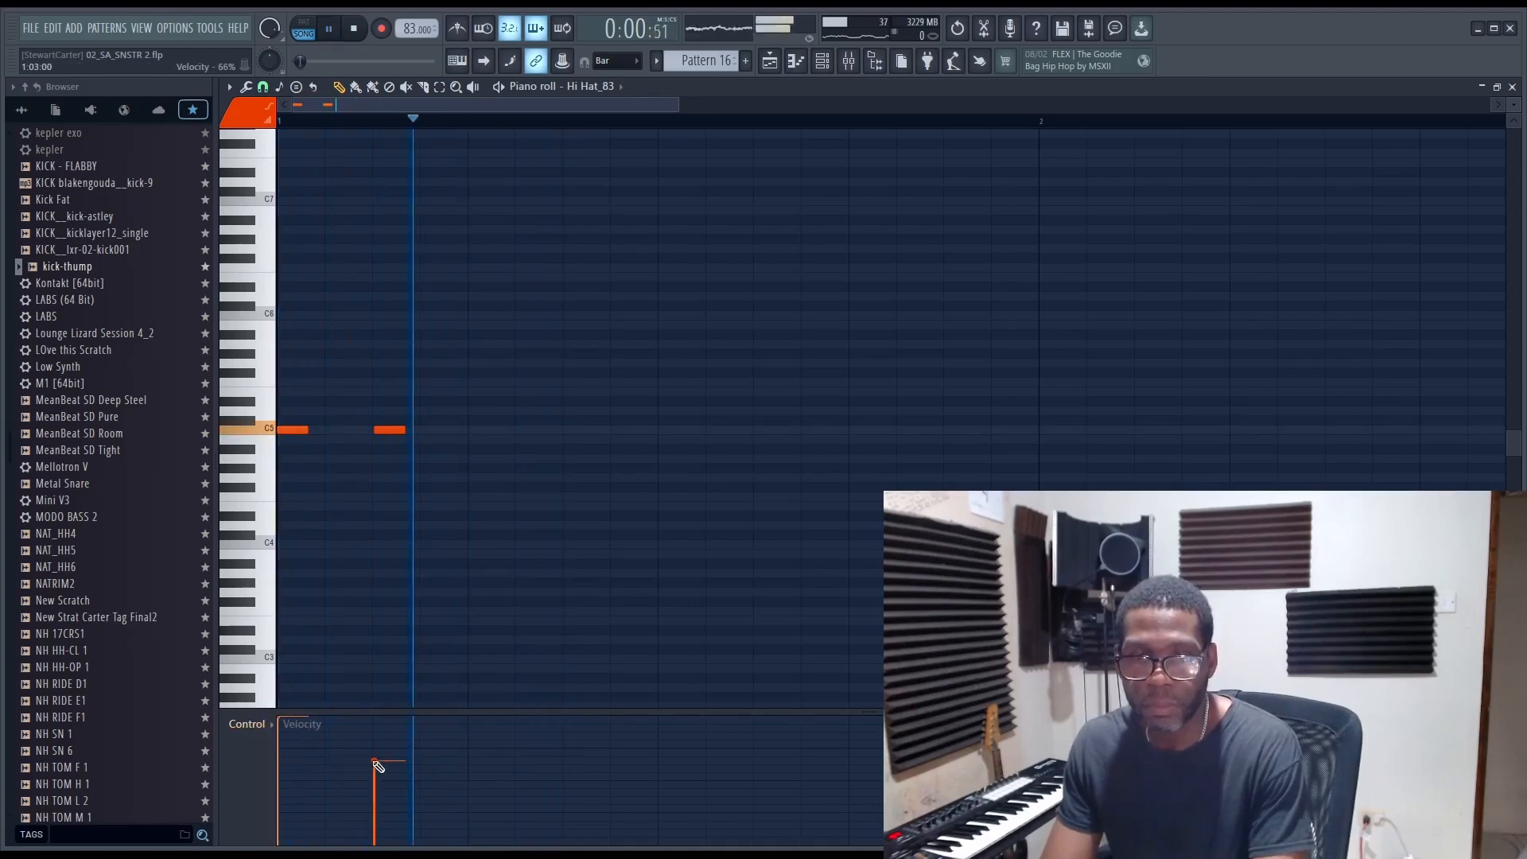
pyautogui.press('space')
pyautogui.press('space')
pyautogui.click(301, 724)
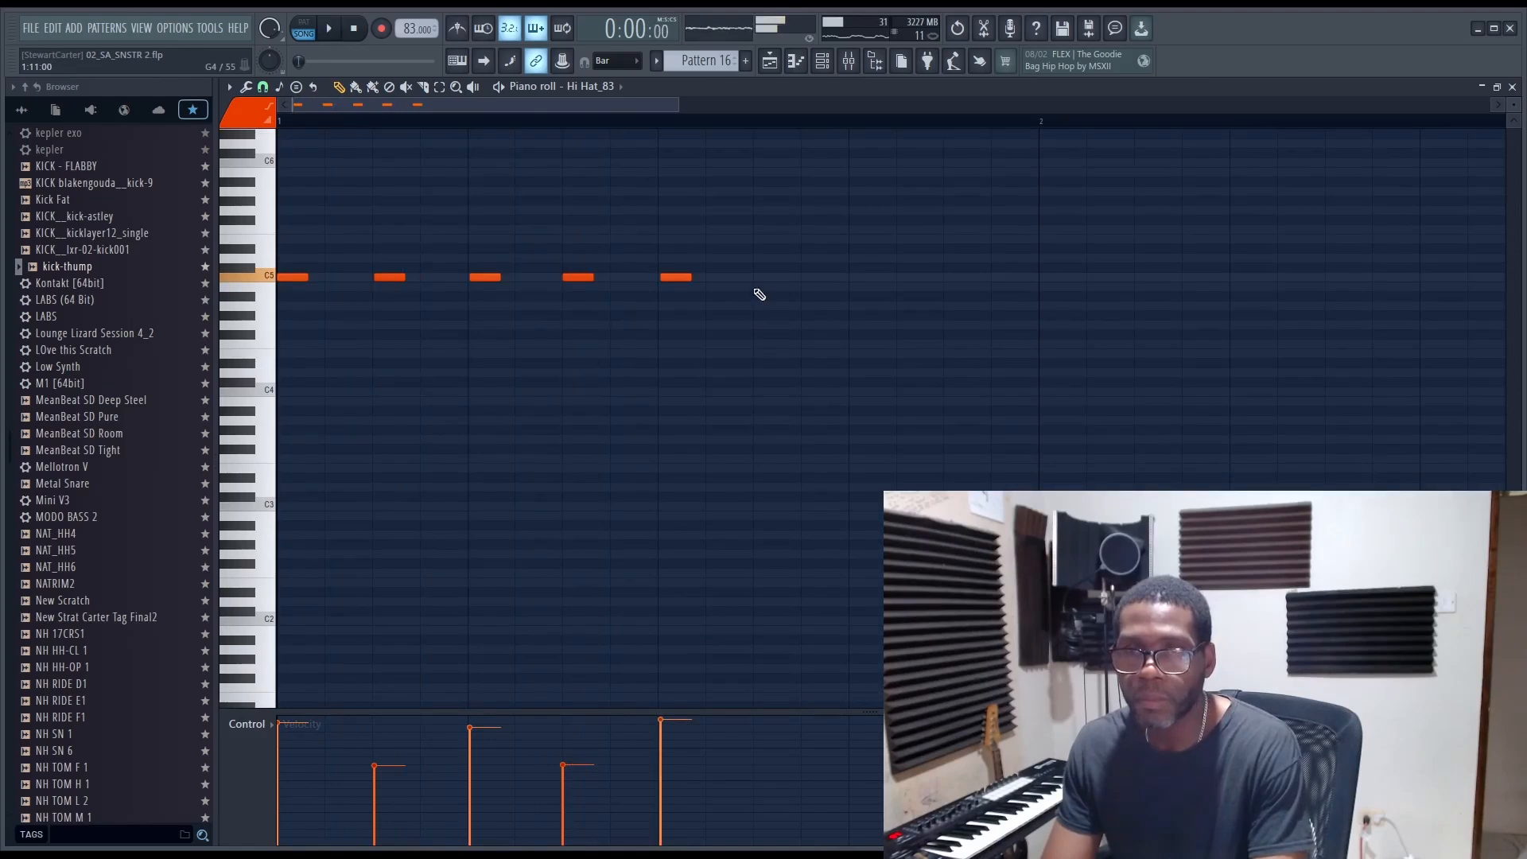
# - Complete the bar of eighth-note hi-hats with C5 hits on the off-beat of beat 3, beat 4 and its off-beat
pyautogui.click(758, 277)
pyautogui.click(852, 277)
pyautogui.click(949, 276)
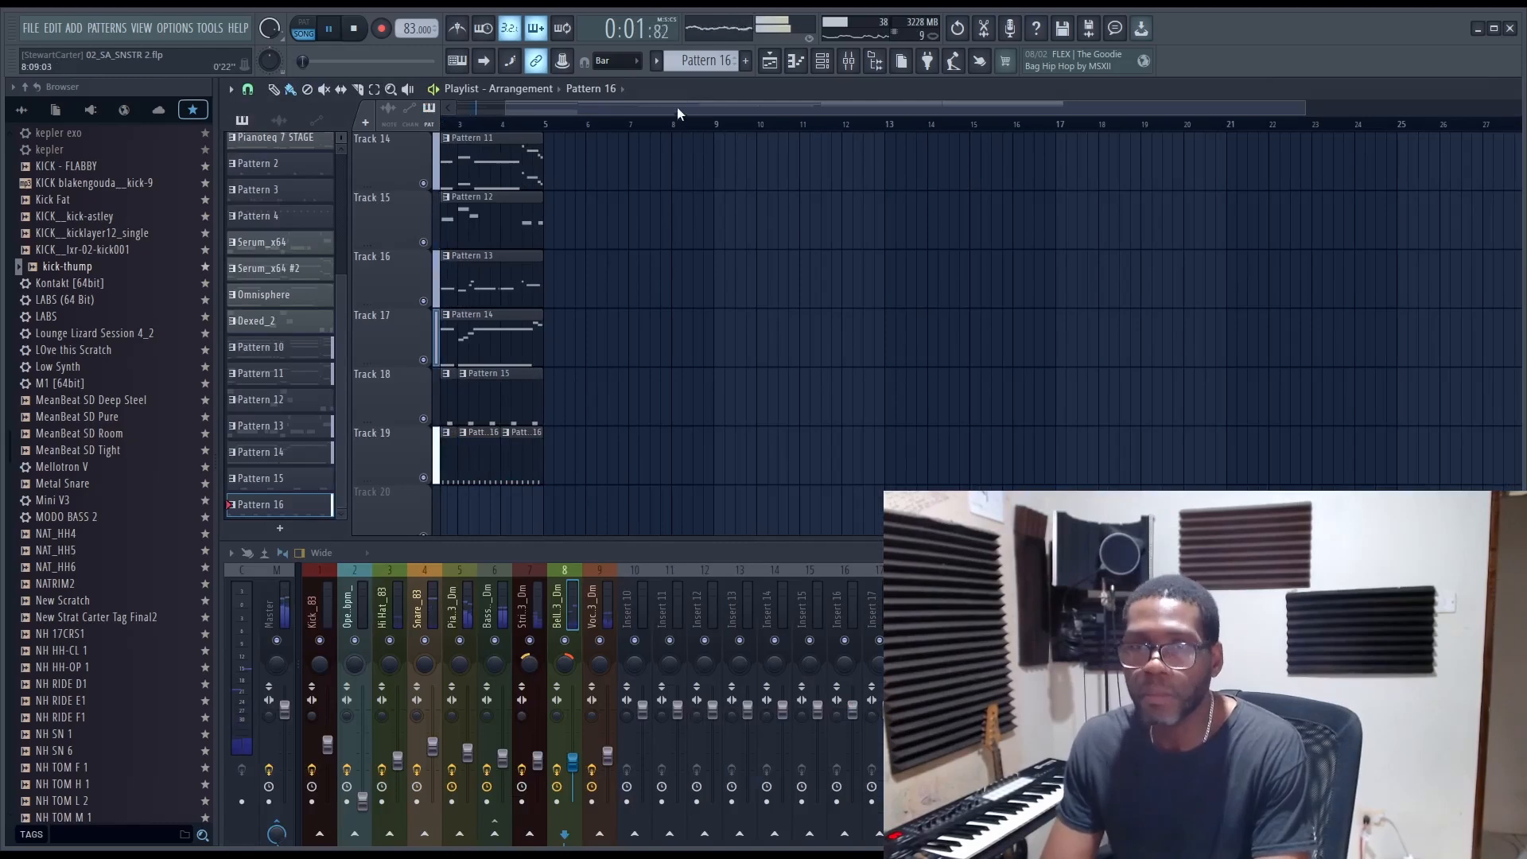
# - Add C5 kick hits on sixteenth steps 8, 9 and 11 of bar 1 and play them back
pyautogui.scroll(2, 676, 106)
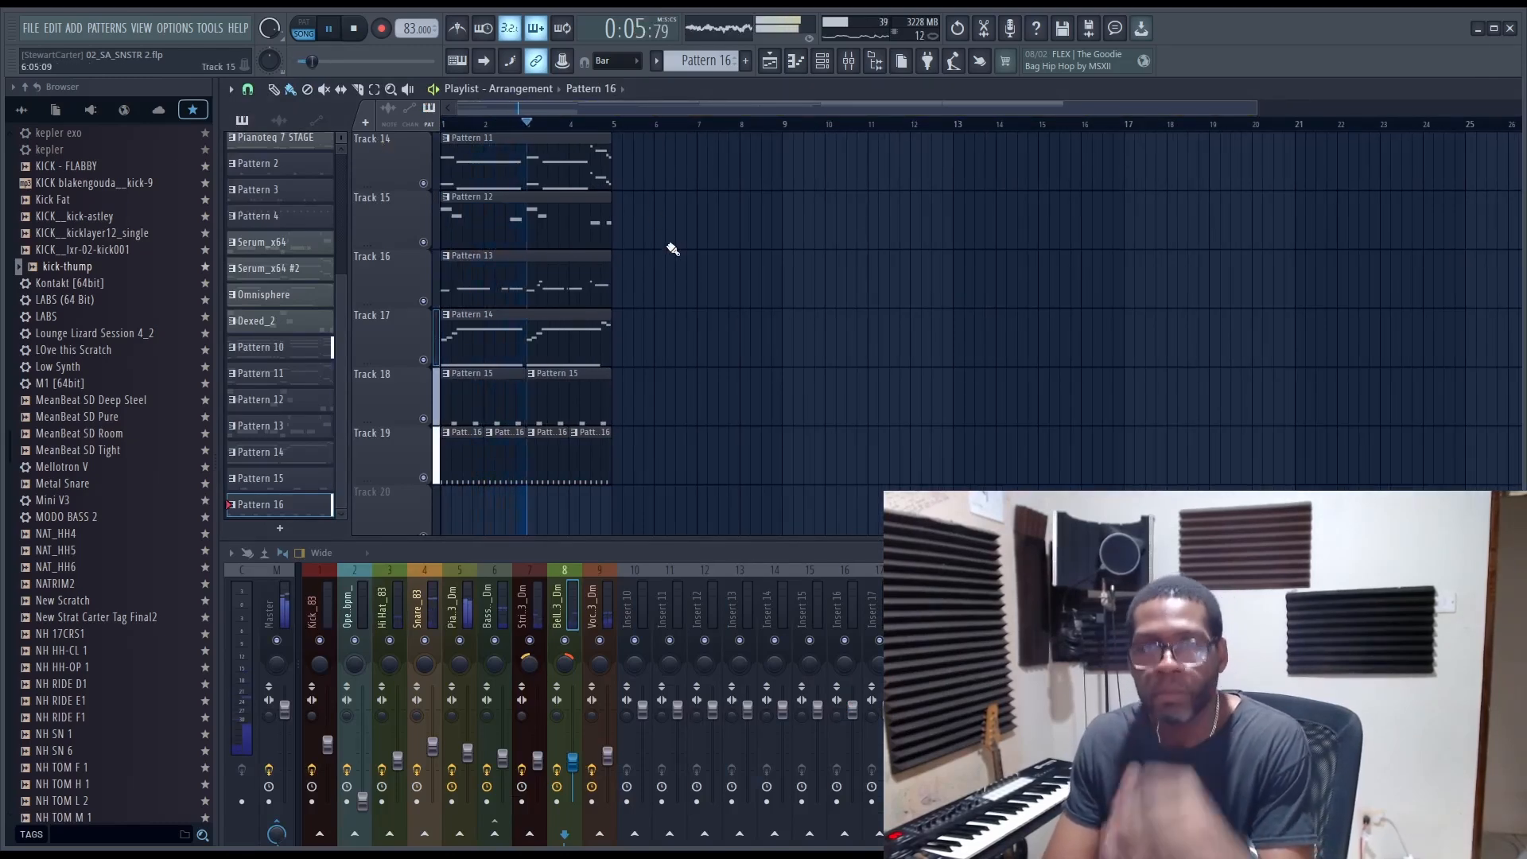
pyautogui.scroll(1, 659, 409)
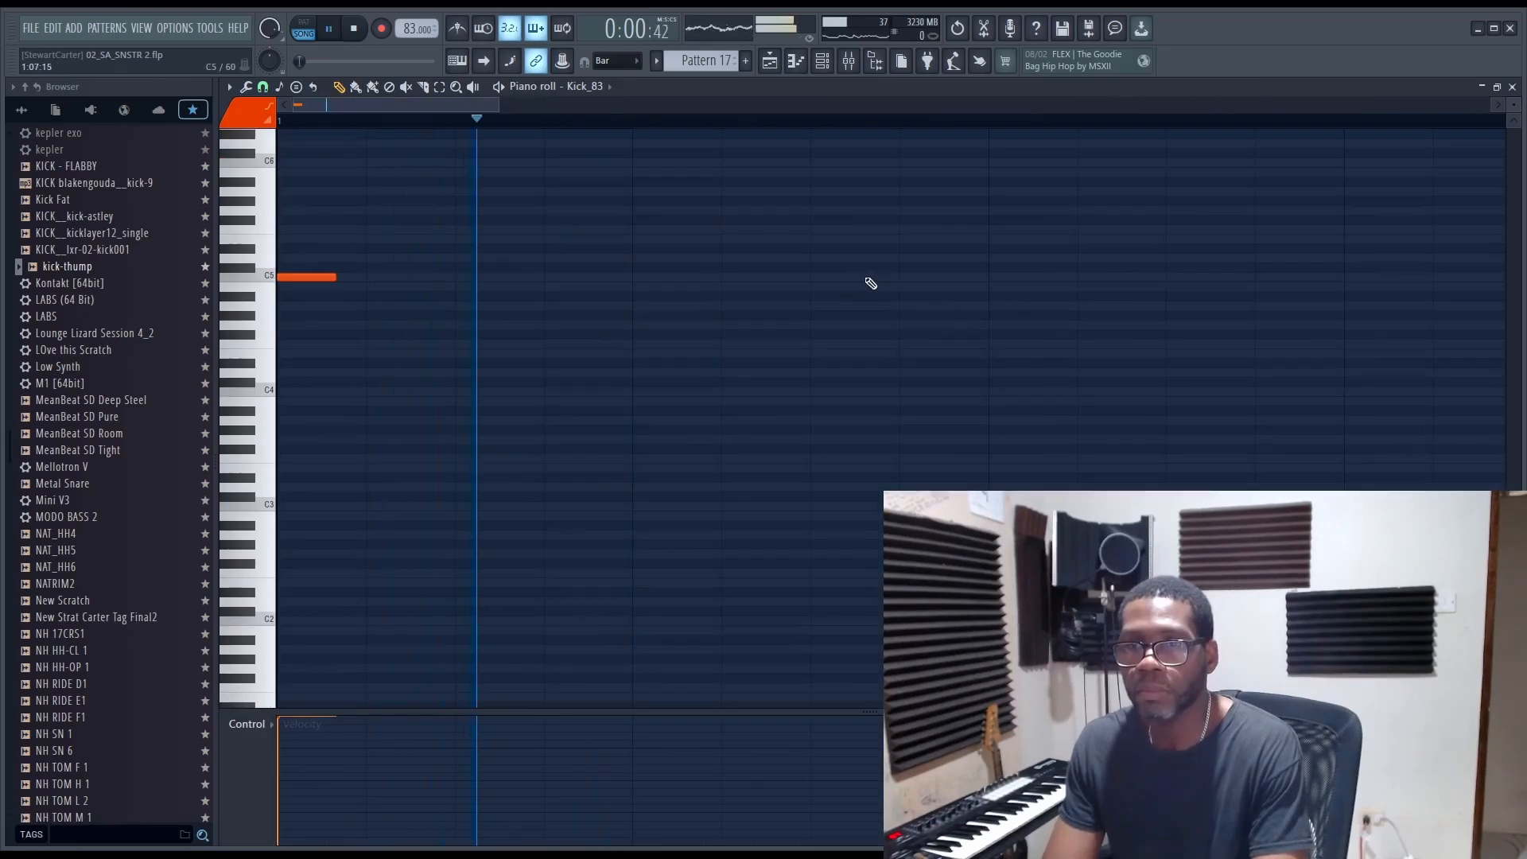
pyautogui.scroll(-1, 1018, 326)
pyautogui.scroll(-1, 1018, 328)
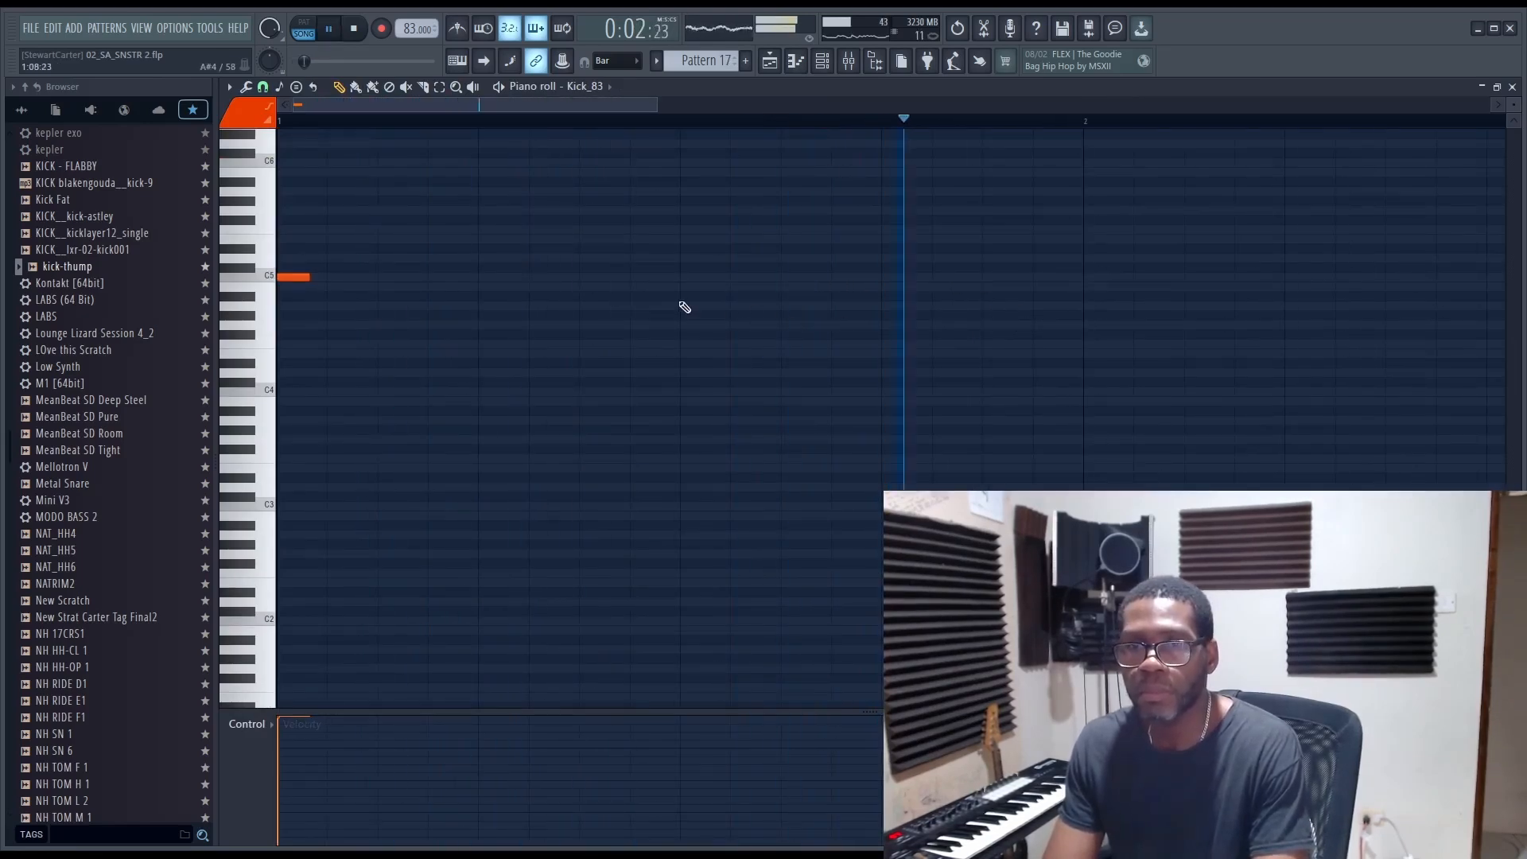
pyautogui.press('space')
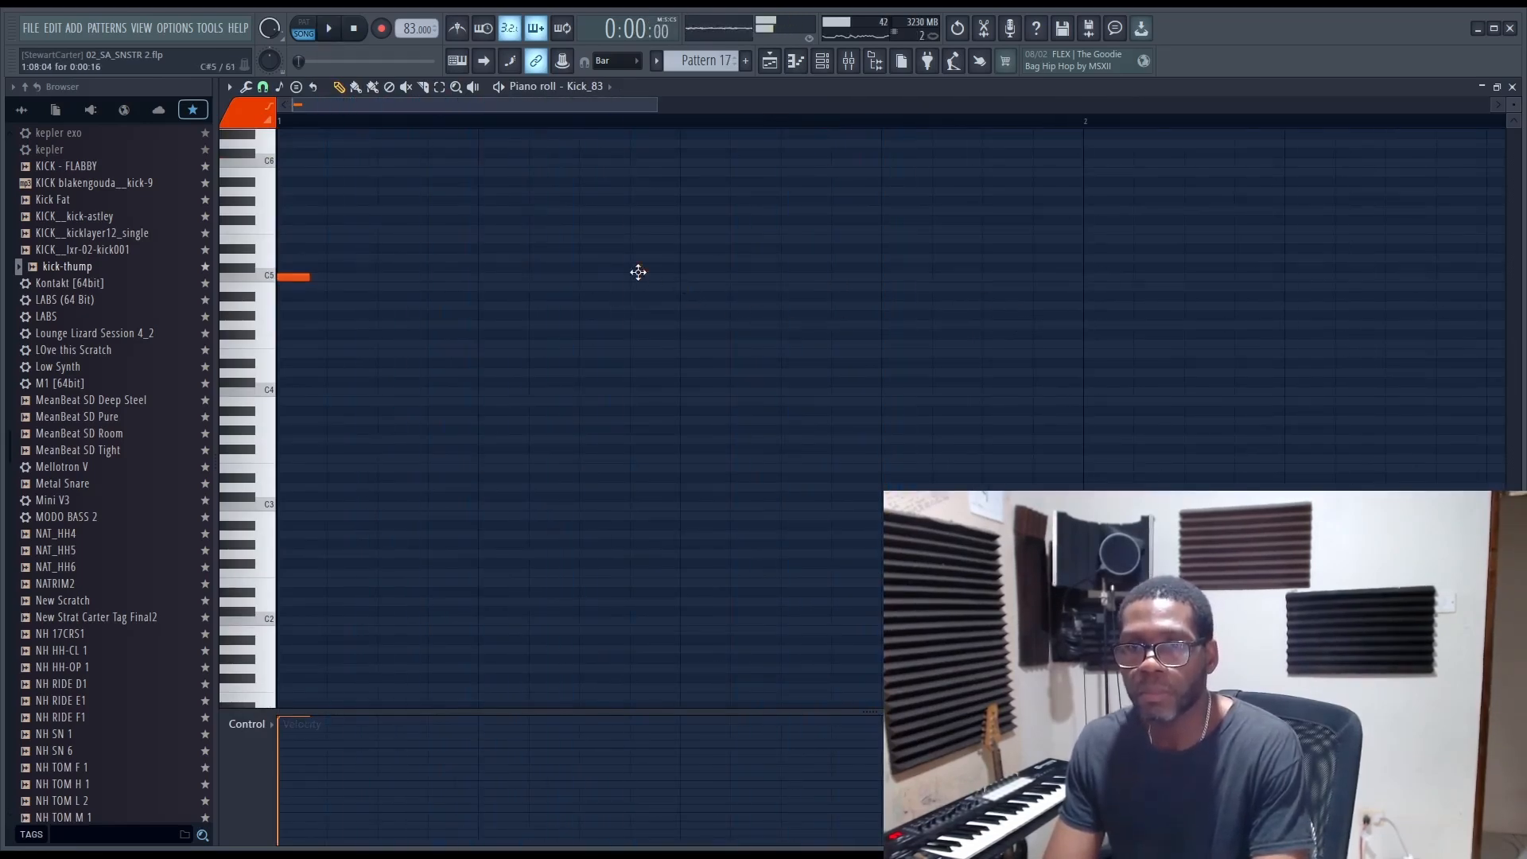
pyautogui.click(684, 277)
pyautogui.moveTo(736, 276)
pyautogui.mouseDown()
pyautogui.moveTo(787, 295)
pyautogui.moveTo(781, 279)
pyautogui.mouseUp()
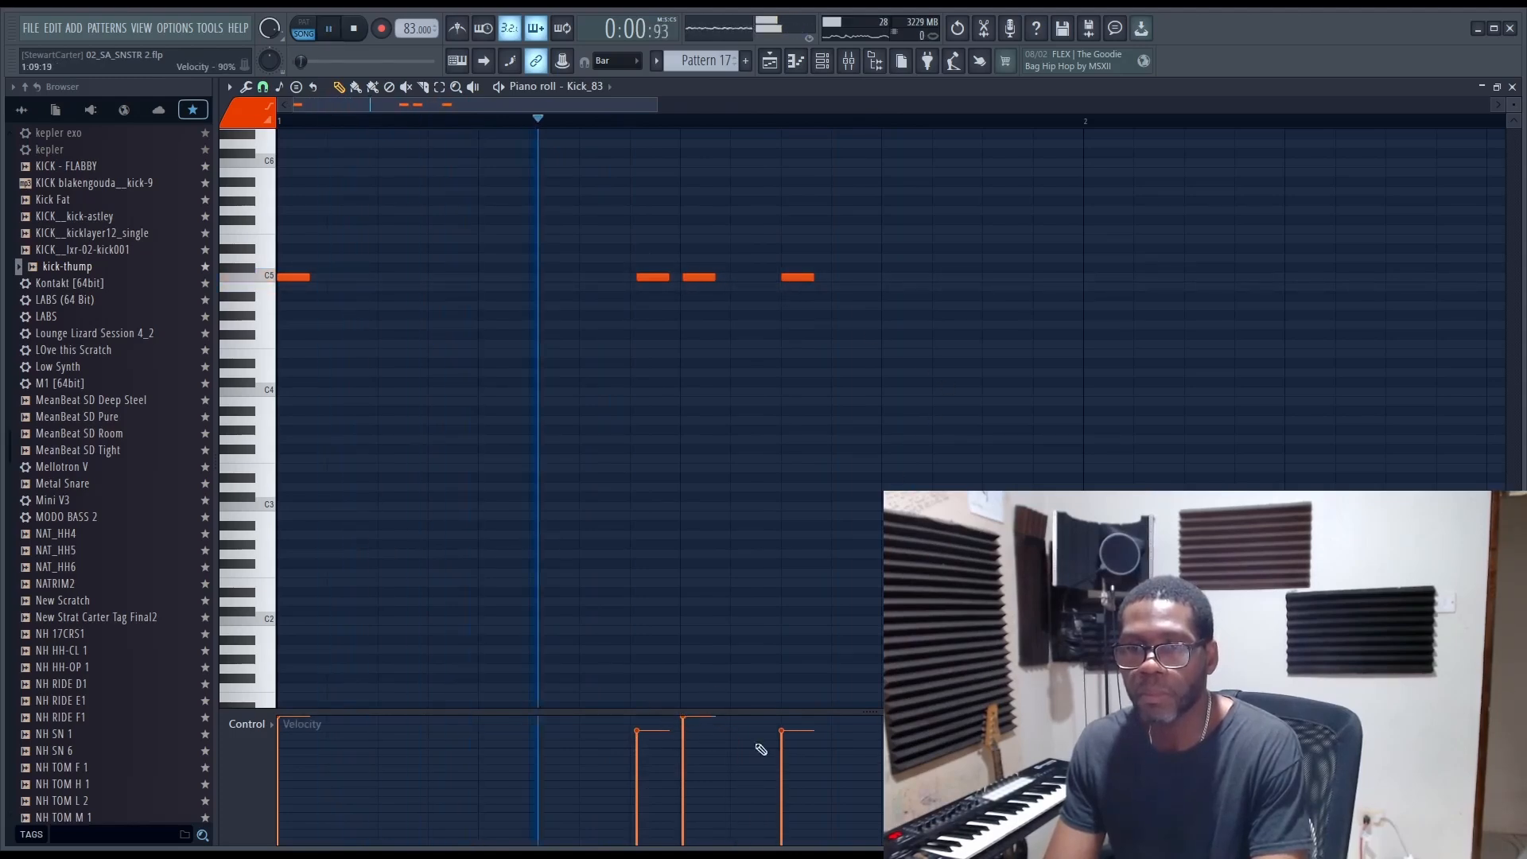
pyautogui.press('space')
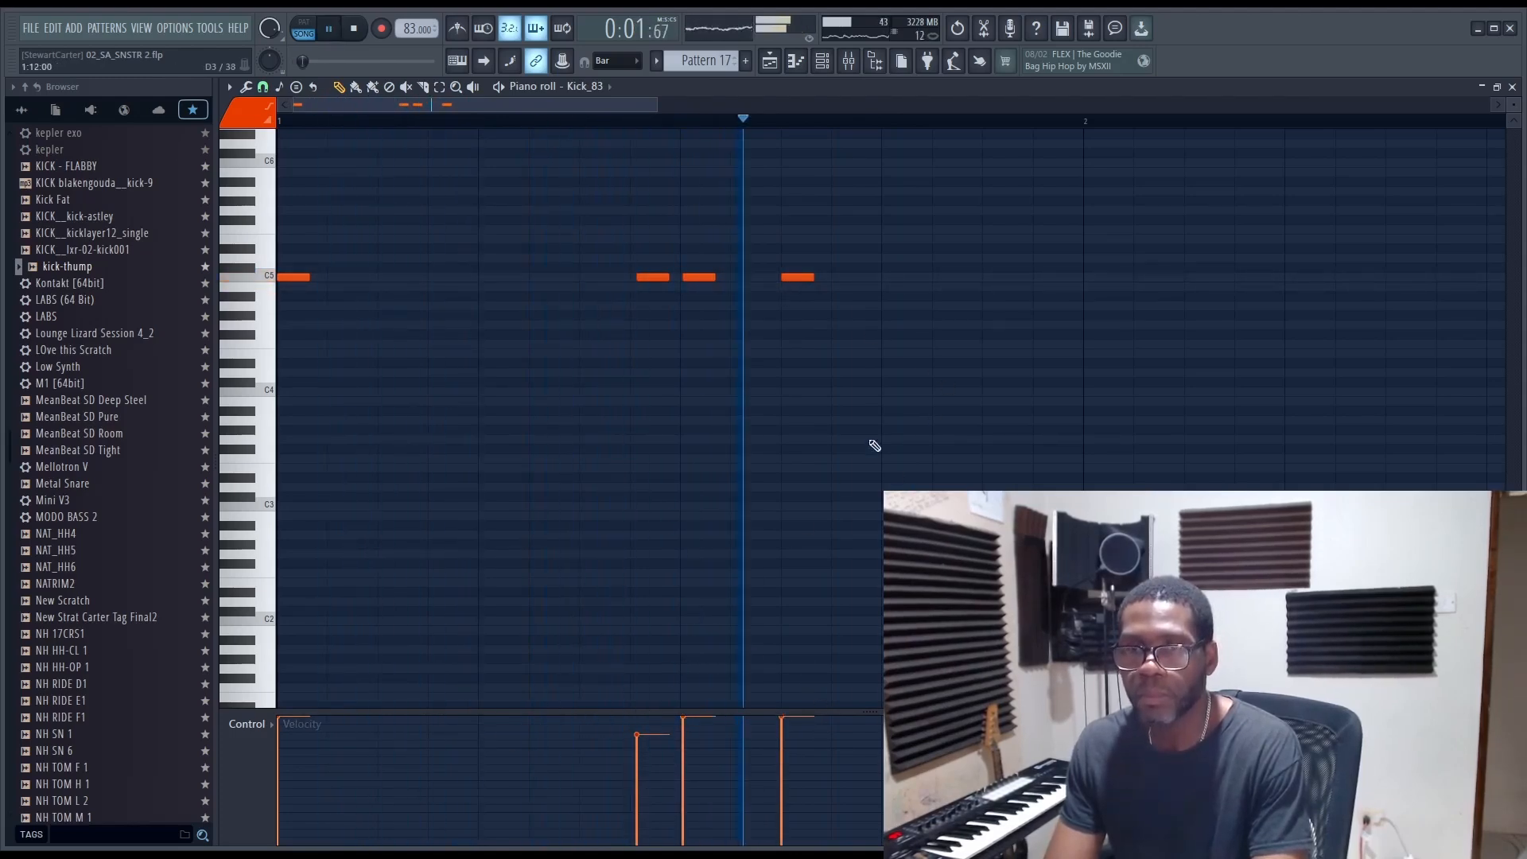
# - Extend the kick pattern with C5 hits on step 16 of bar 1 and steps 1, 8 and 11 of bar 2, and audition it
pyautogui.press('space')
pyautogui.click(1033, 276)
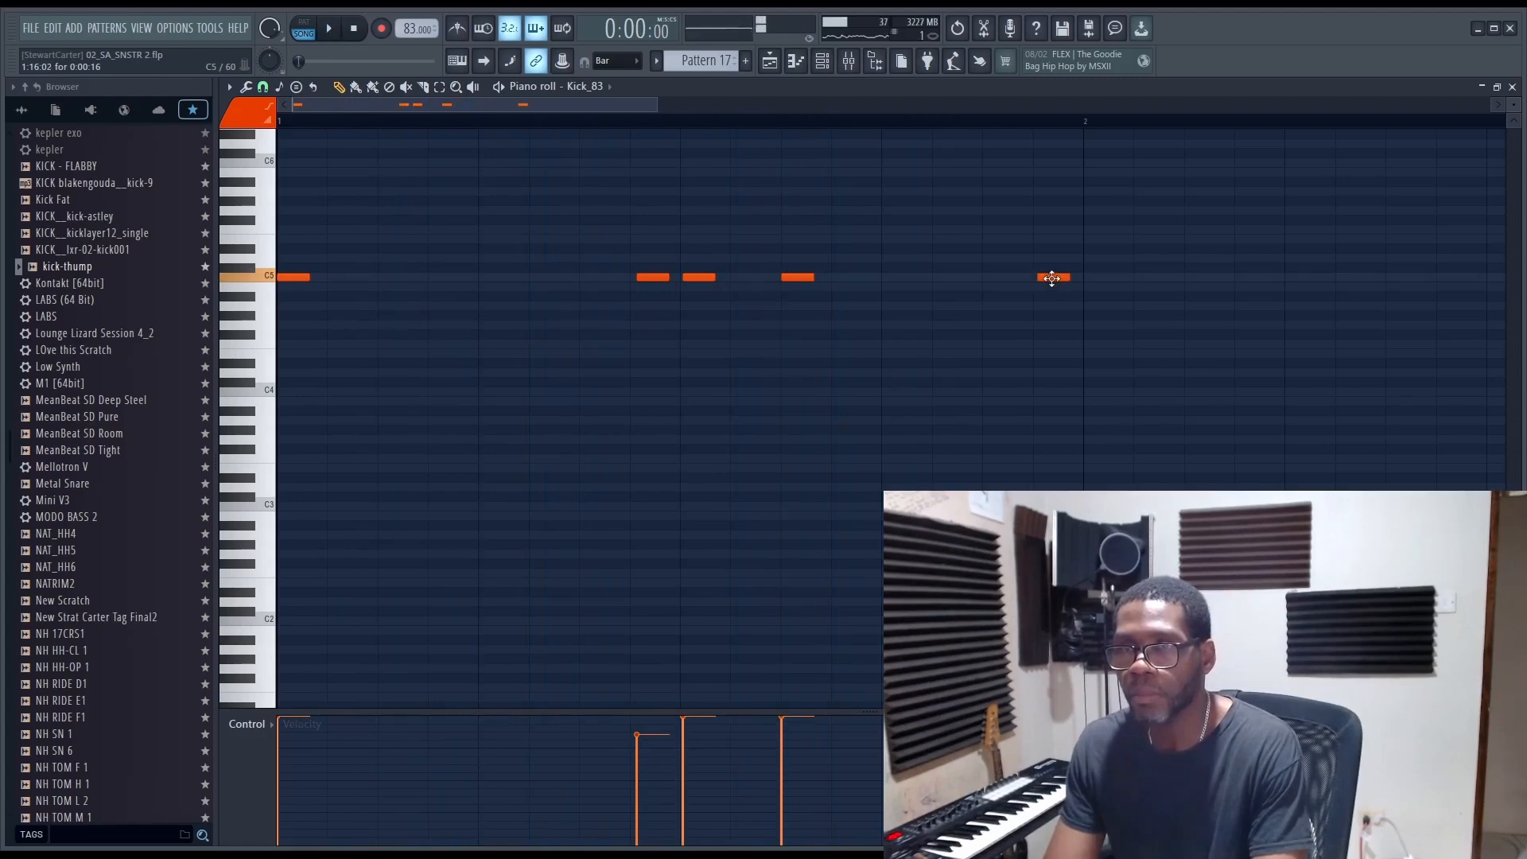
pyautogui.click(1090, 277)
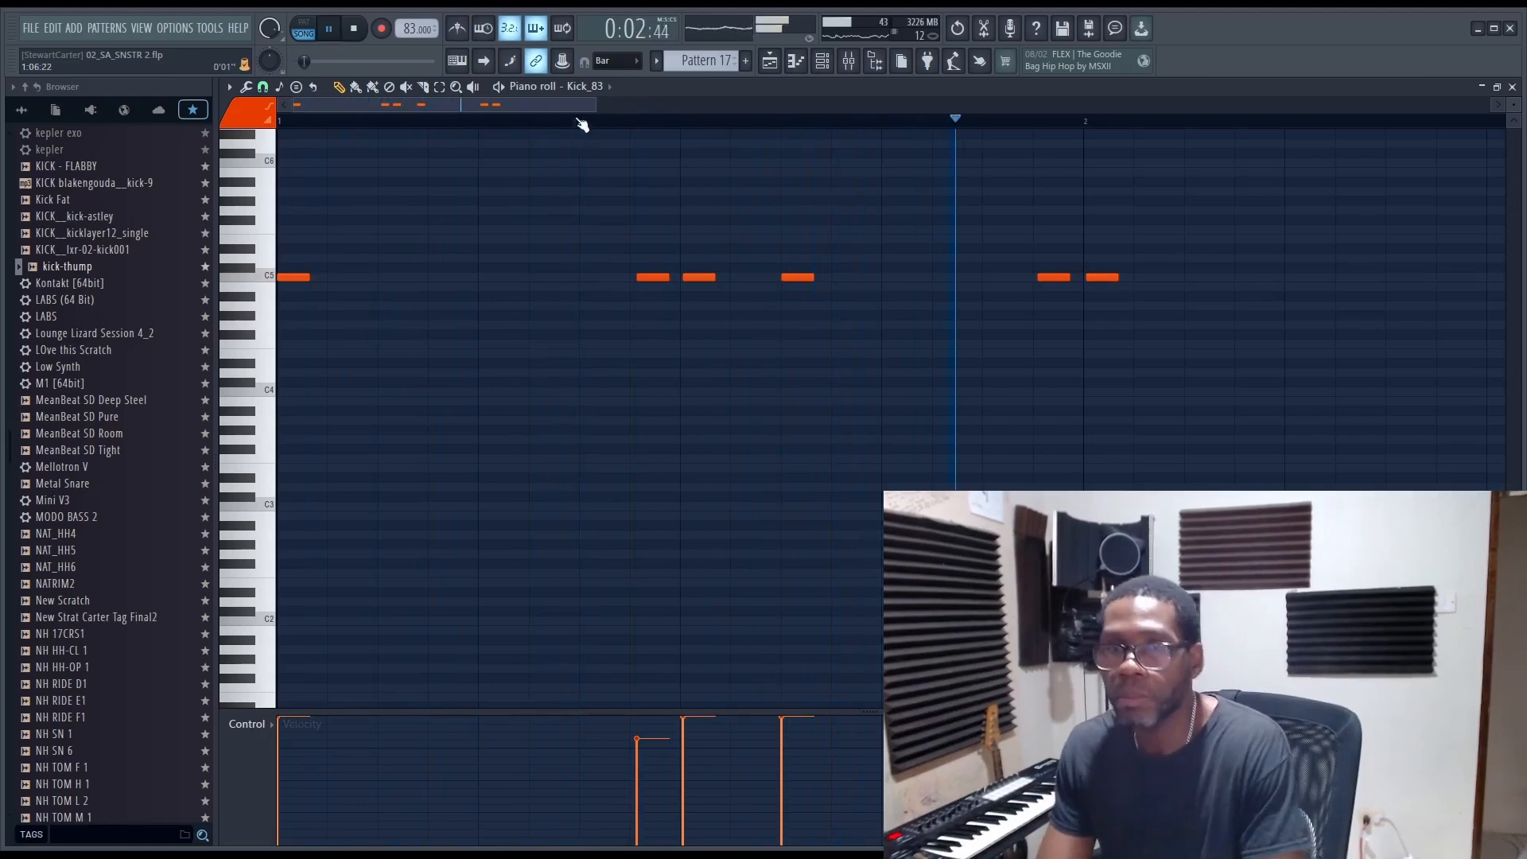
pyautogui.moveTo(580, 105); pyautogui.dragTo(652, 104)
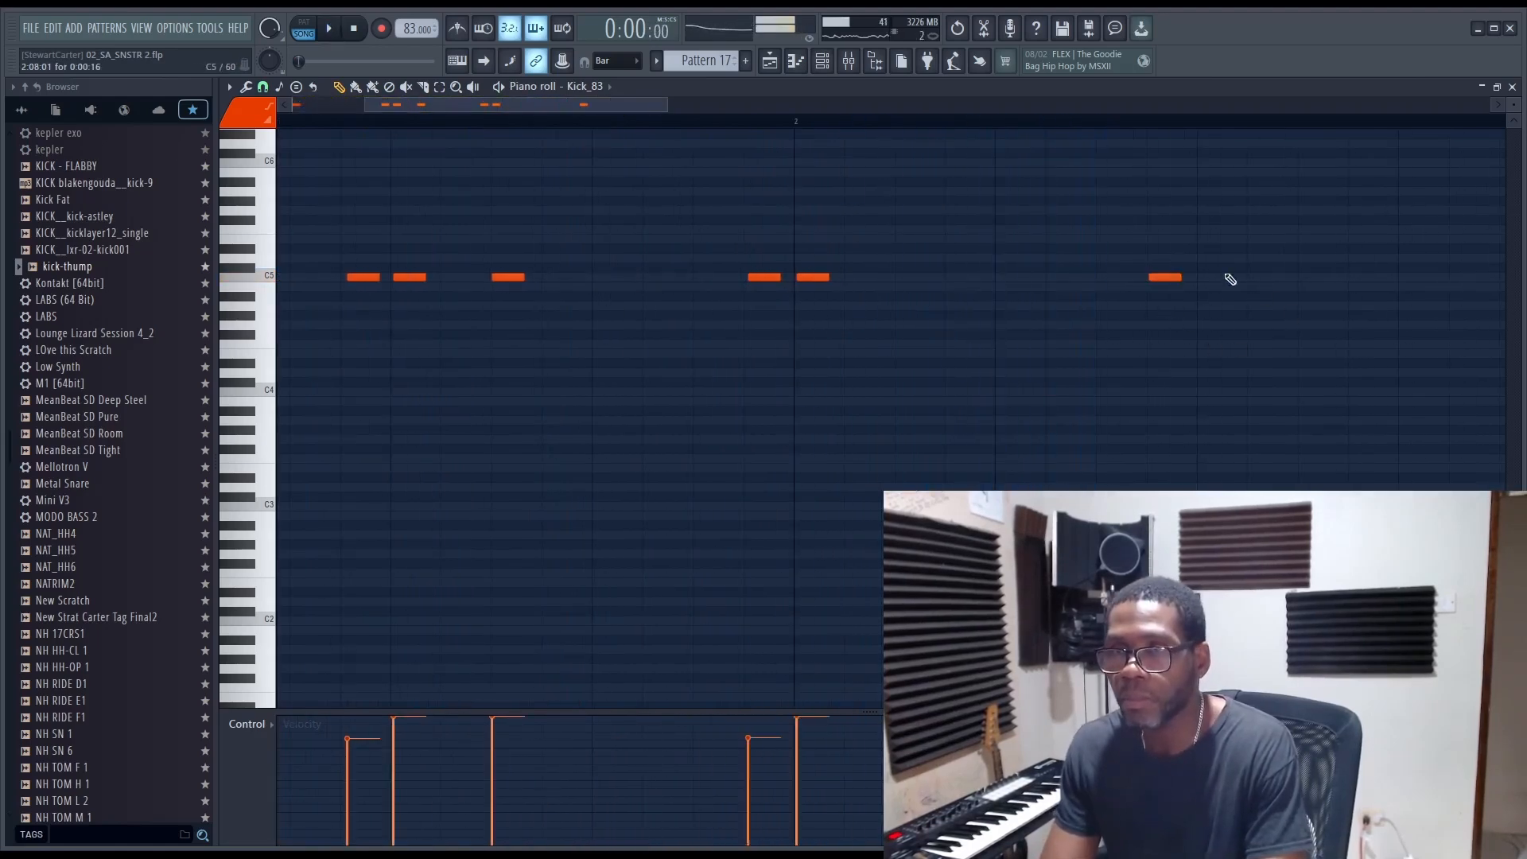
pyautogui.click(1305, 281)
pyautogui.click(1152, 120)
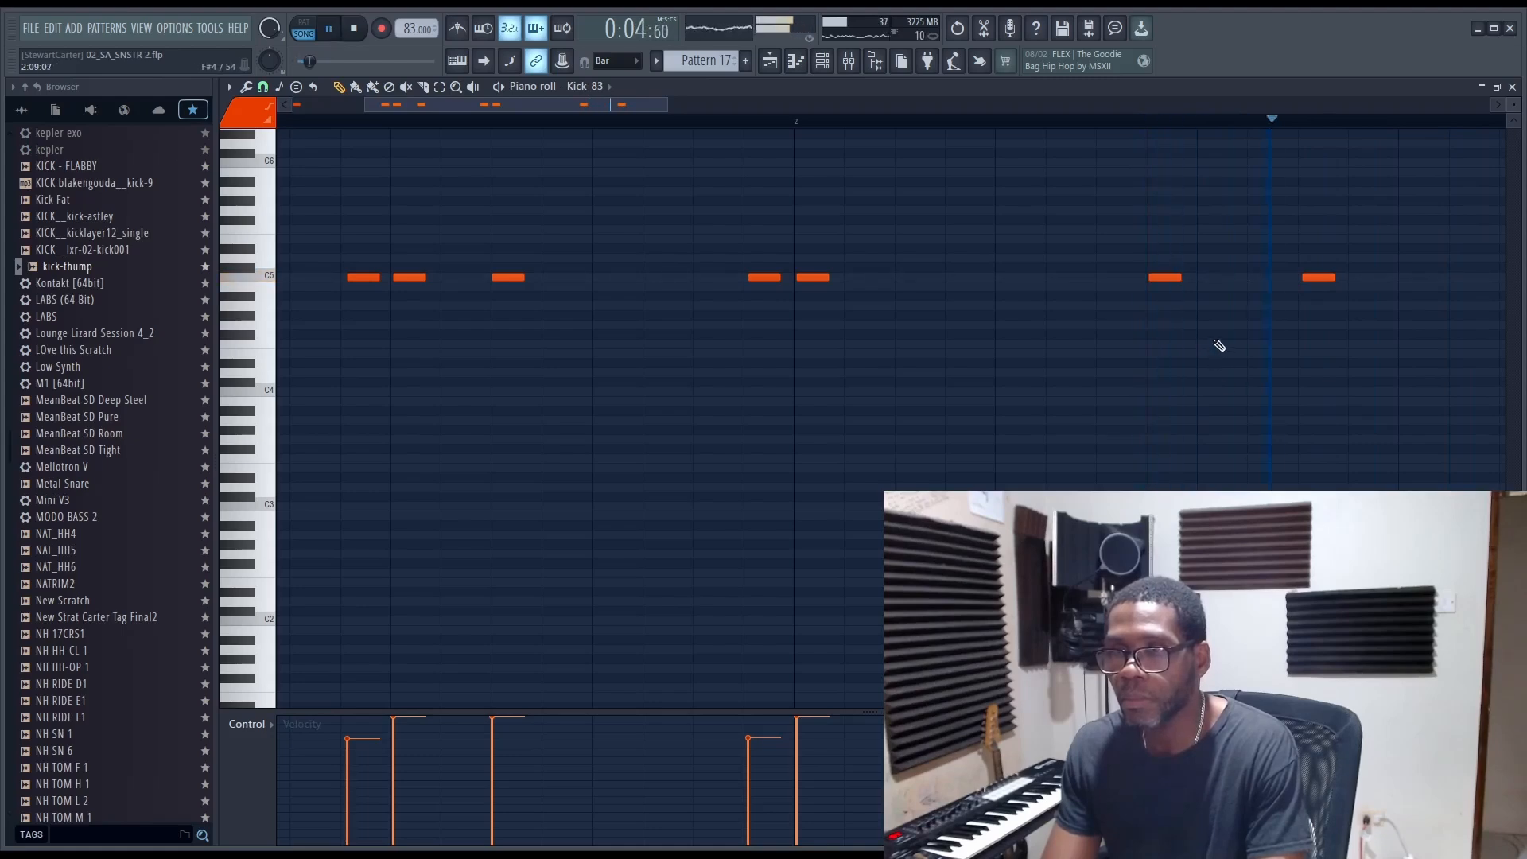
pyautogui.scroll(-2, 1193, 382)
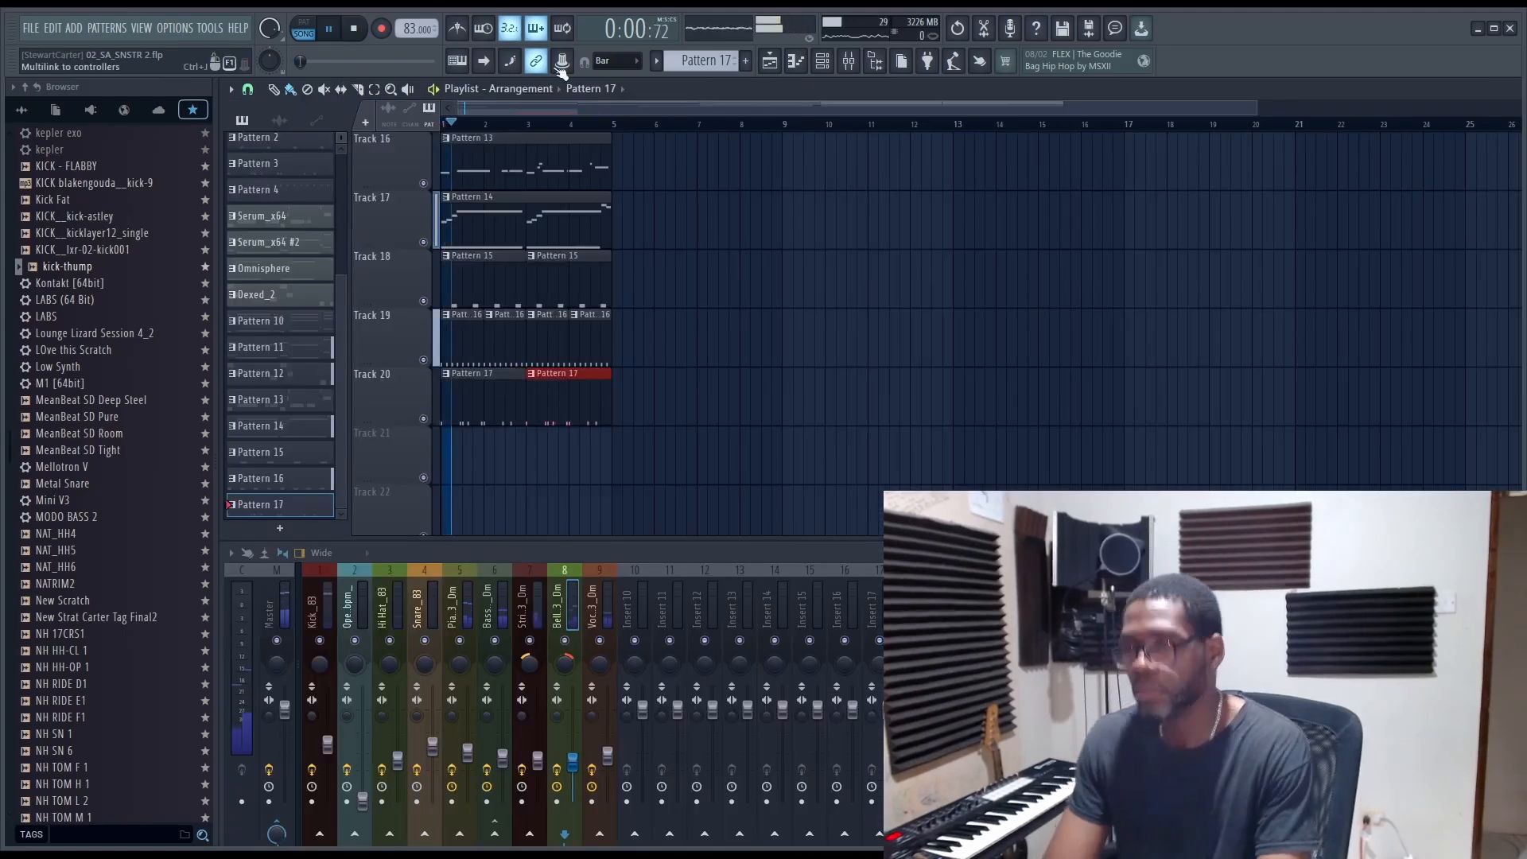